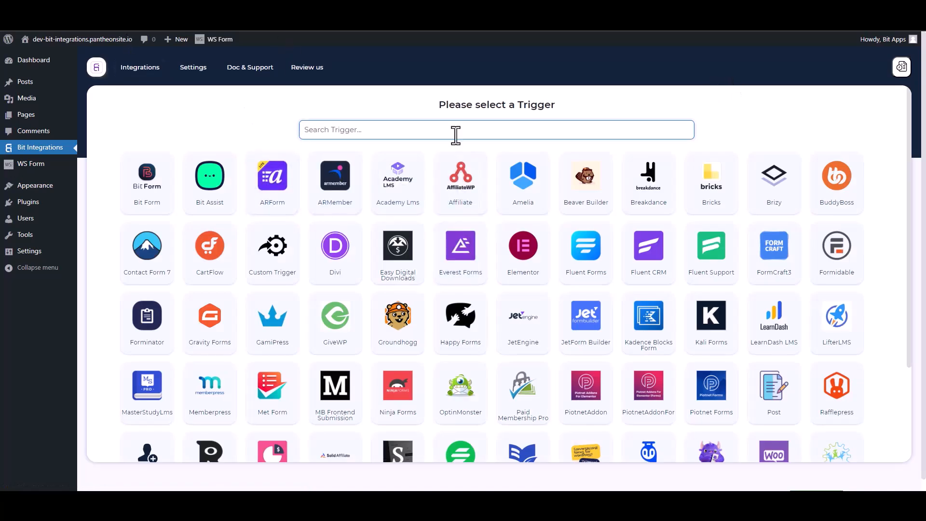
- Search triggers for 'ws' and select WS Form as the integration trigger
type("ws")
left_click(482, 184)
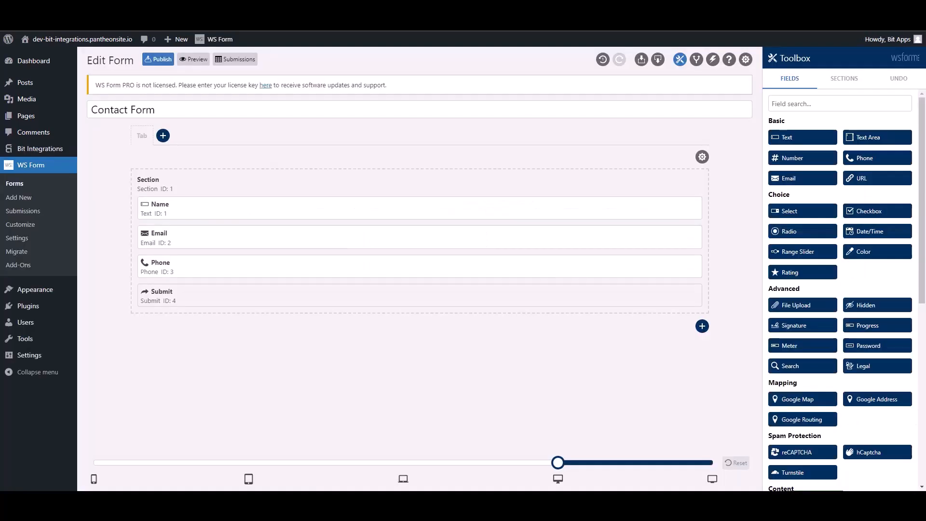
- Add a WS Form action 'Bit Integrations' running a WordPress do_action hook on Form Submitted
left_click(713, 60)
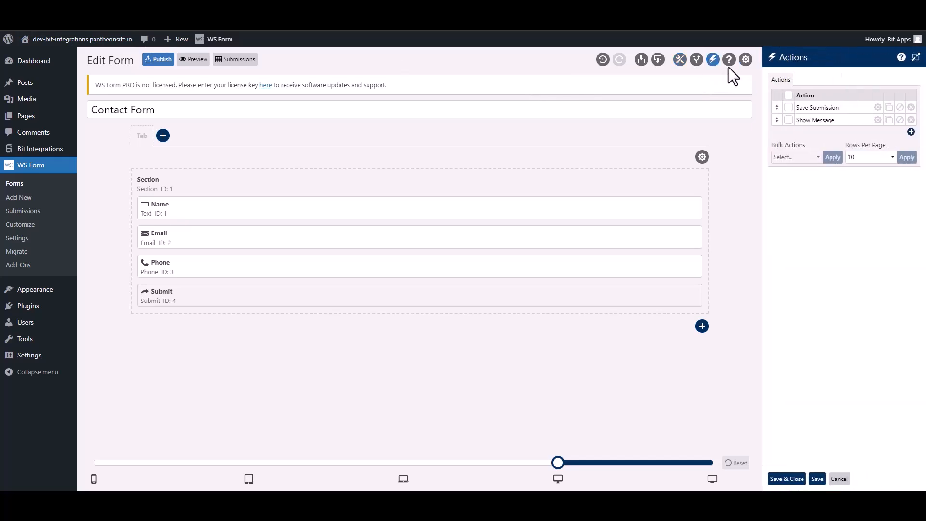
left_click(910, 133)
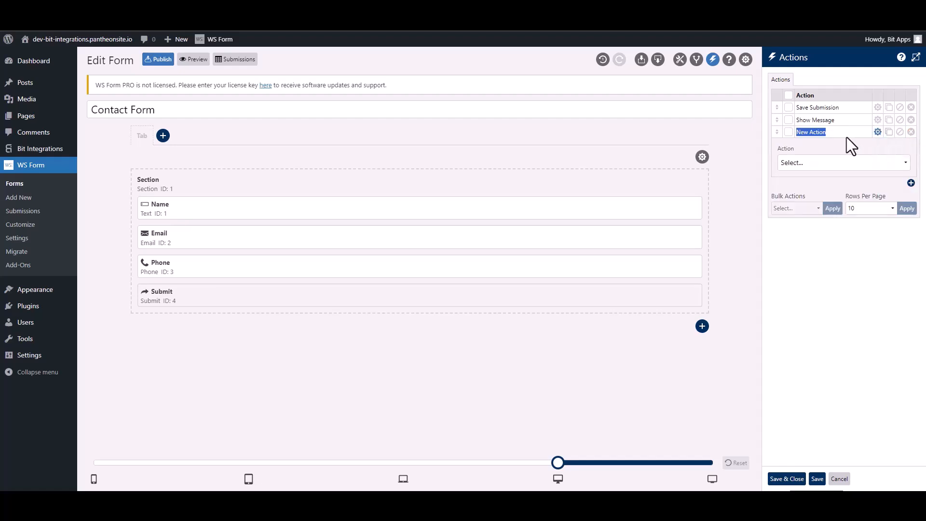
type("Bit Integra")
left_click(829, 166)
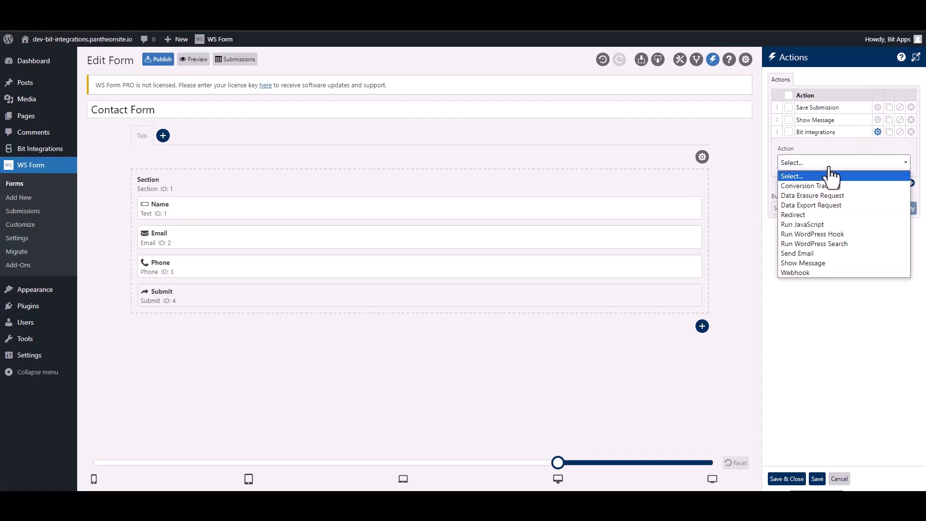
left_click(840, 233)
left_click(782, 202)
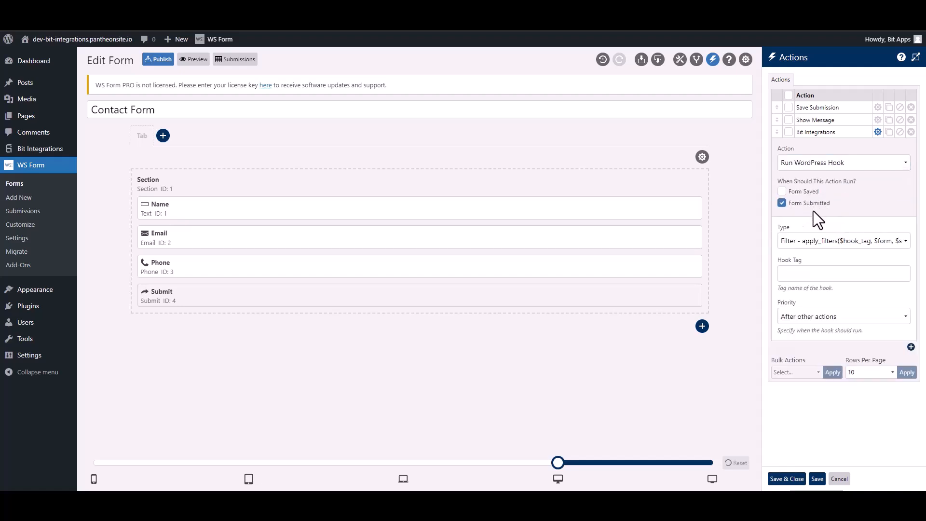
left_click(799, 244)
left_click(805, 264)
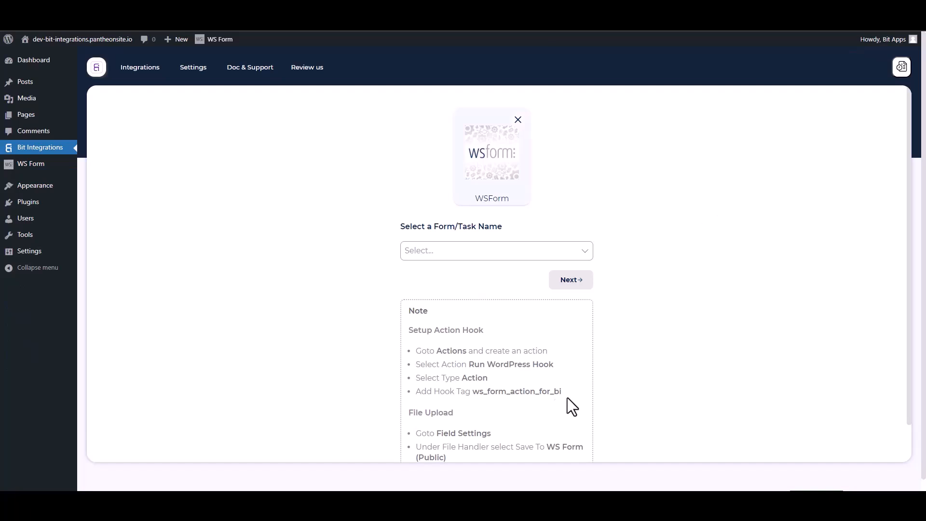
- Copy ws_form_action_for_bi from the setup note into Hook Tag and save the actions
left_click_drag(567, 398, 478, 392)
key("ctrl+c")
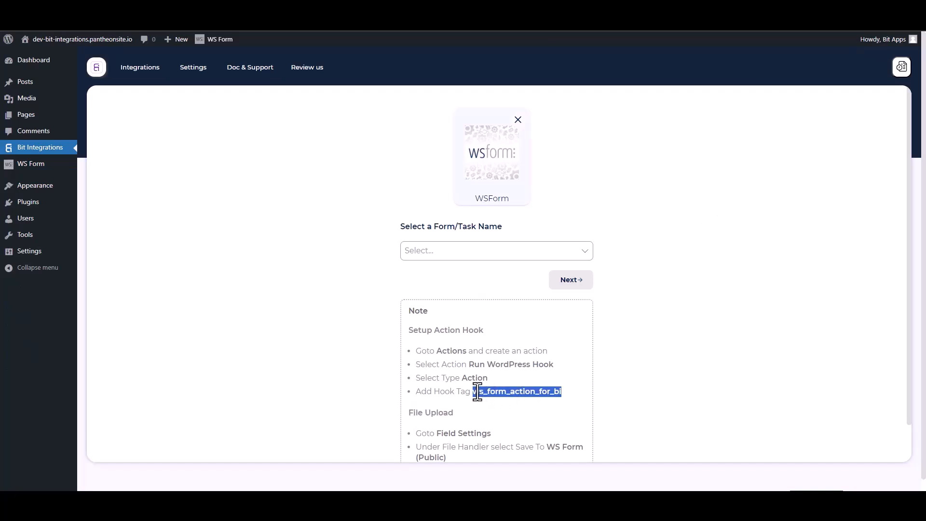
key("ctrl+Tab")
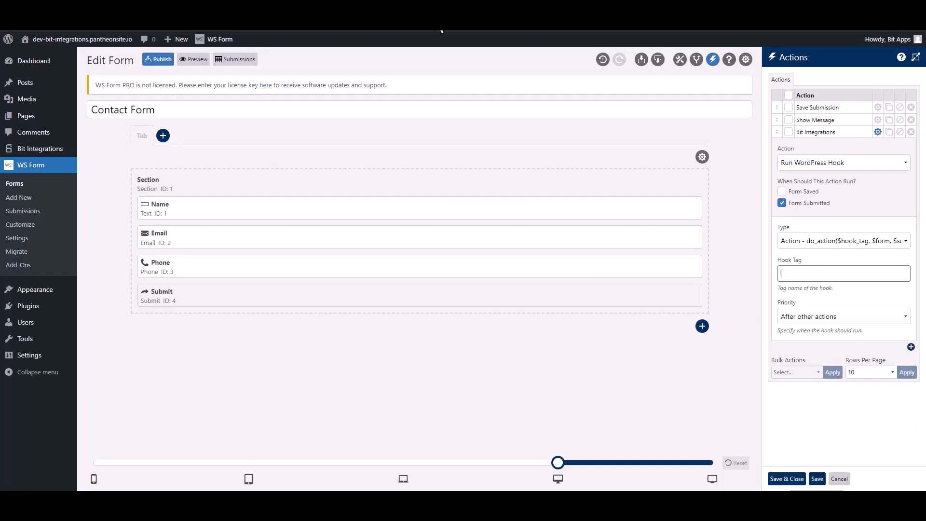
key("ctrl+v")
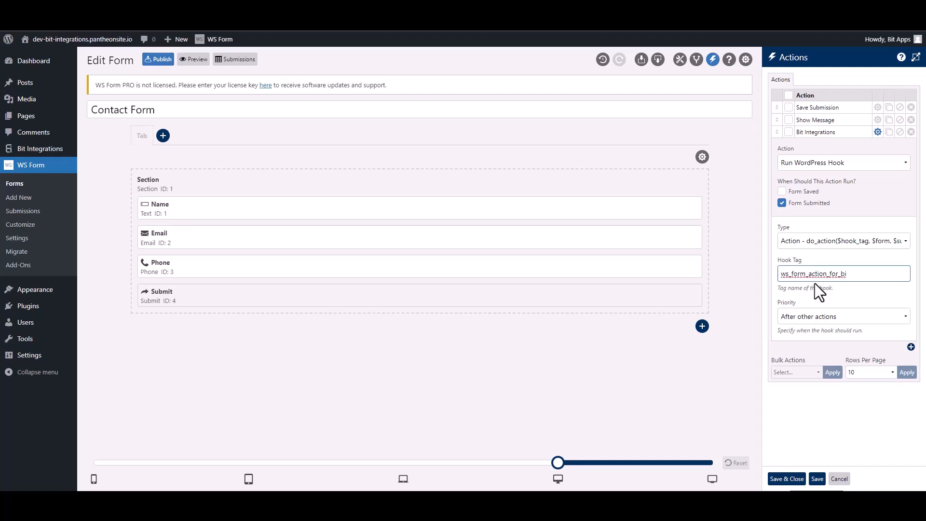
left_click(798, 479)
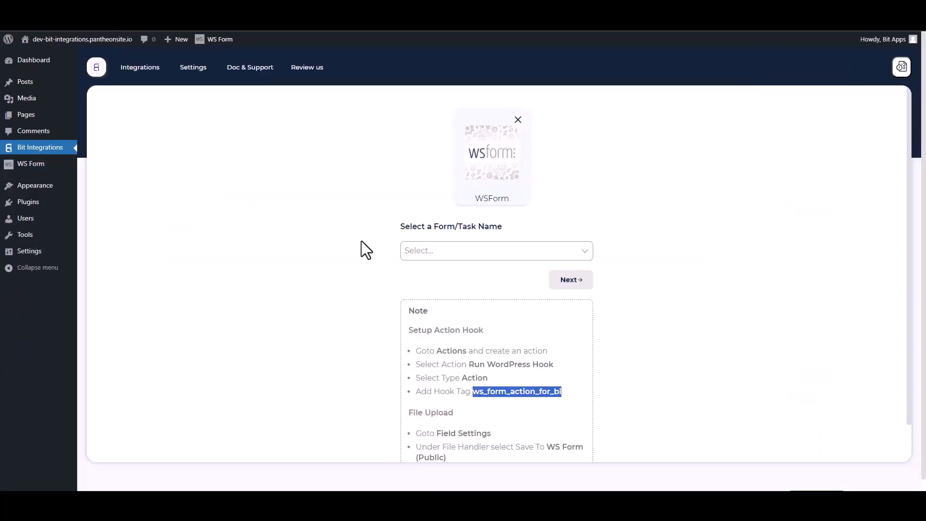
- Select Contact Form as the WS Form trigger form
left_click(343, 226)
left_click(453, 250)
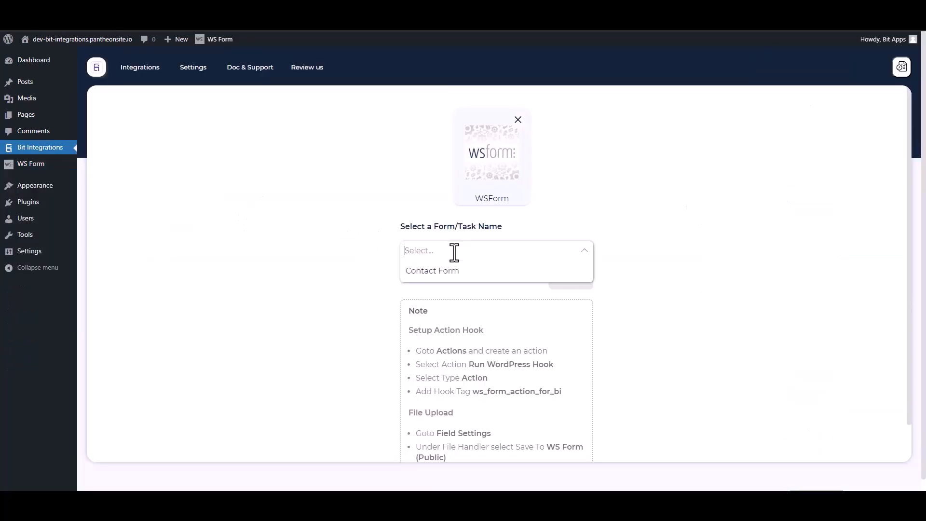
left_click(429, 272)
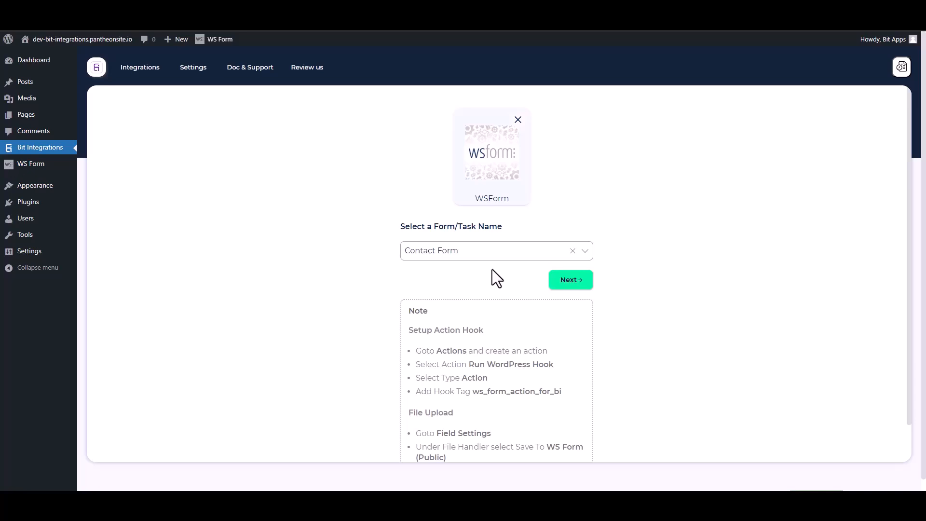
- Search actions for 'kiri' and choose Kirim Email as the integration action
left_click(559, 282)
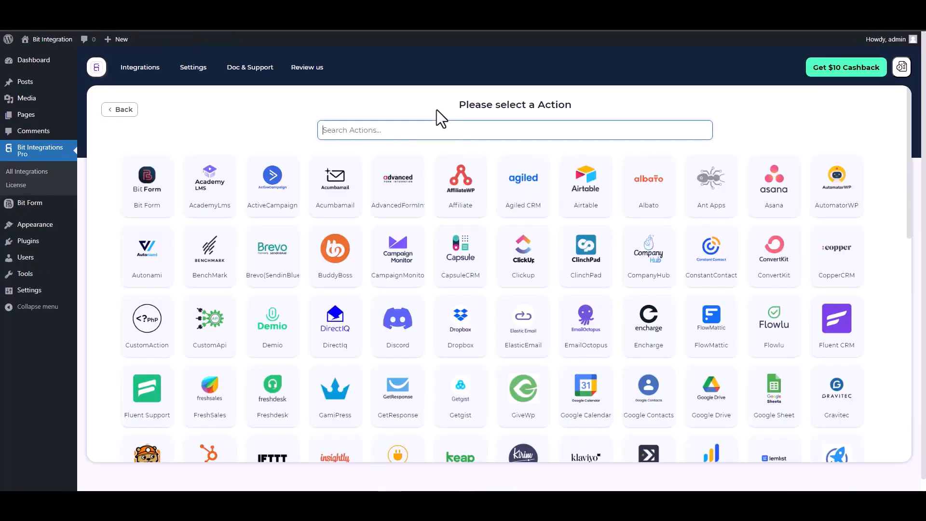
type("kiri")
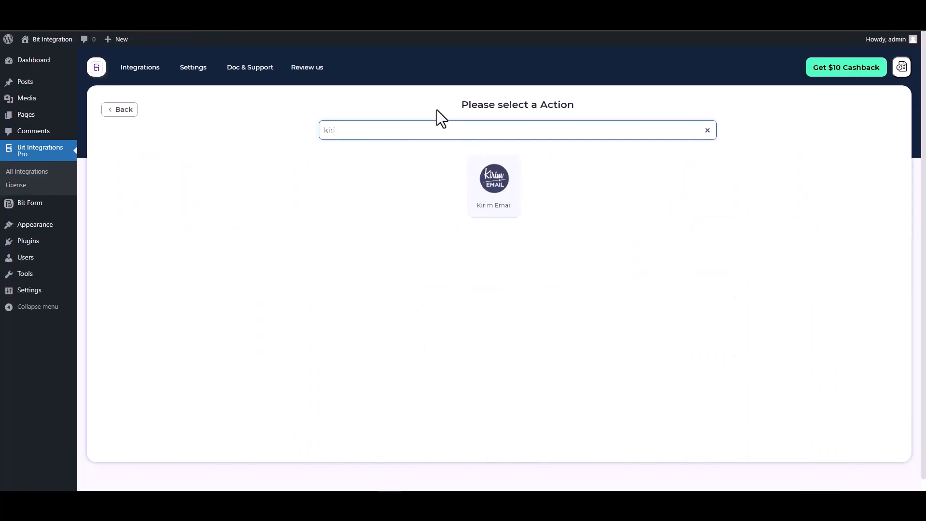
left_click(486, 180)
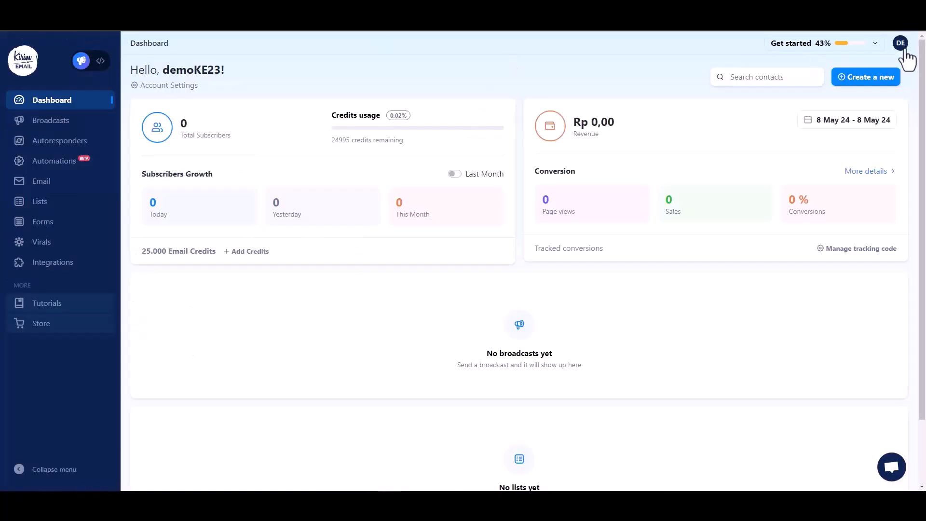
- Reveal the REST API token under Account Settings > API Token and select it for copying
left_click(900, 44)
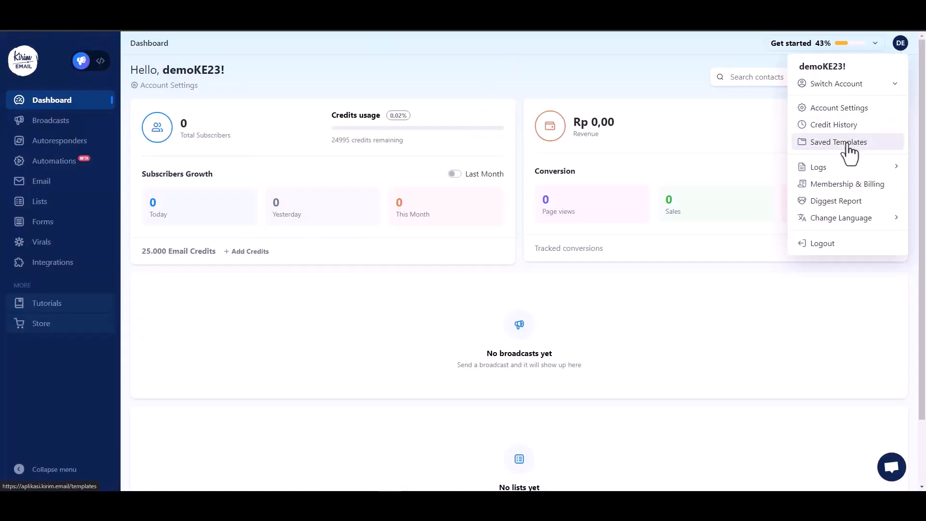
left_click(837, 114)
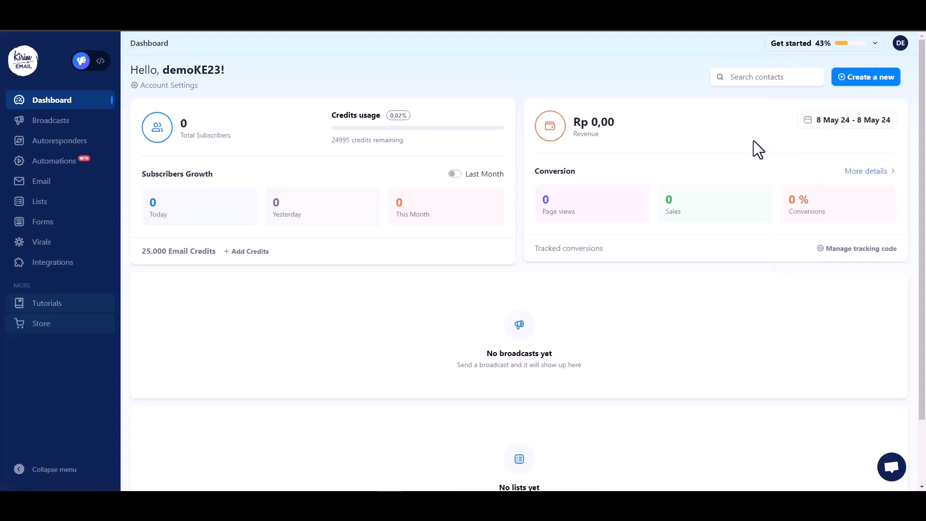
left_click(332, 66)
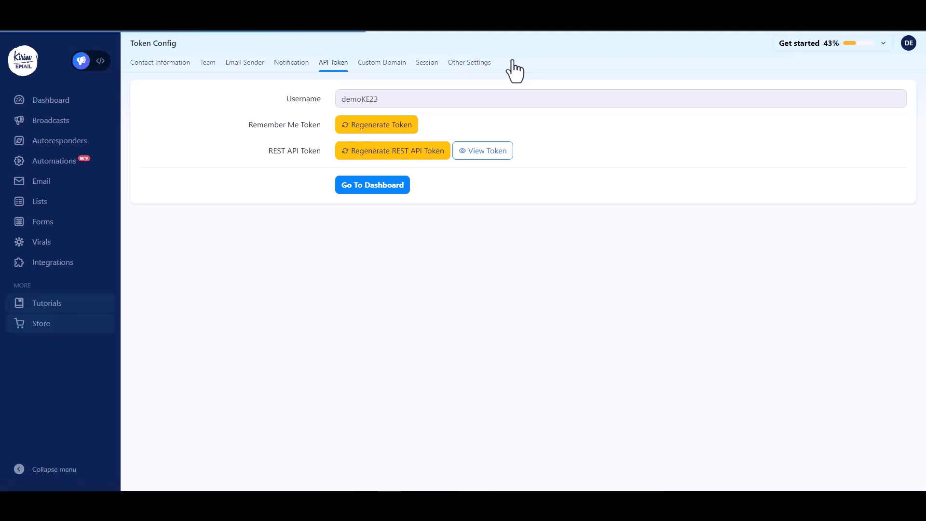
left_click(481, 152)
left_click(424, 319)
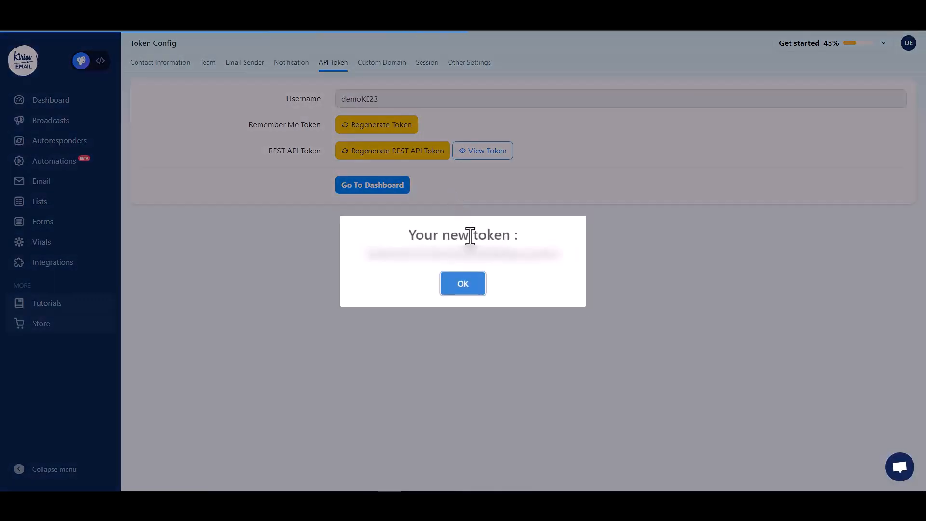
double_click(523, 255)
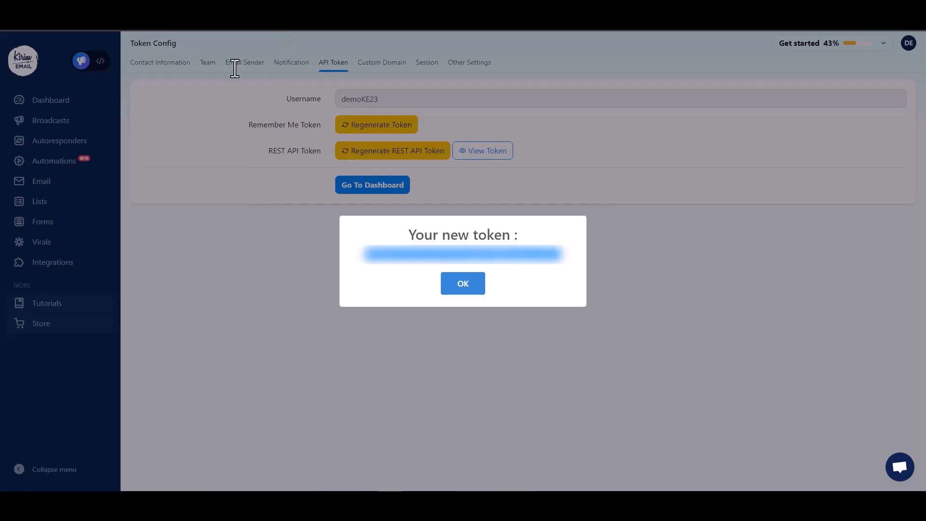
left_click(455, 284)
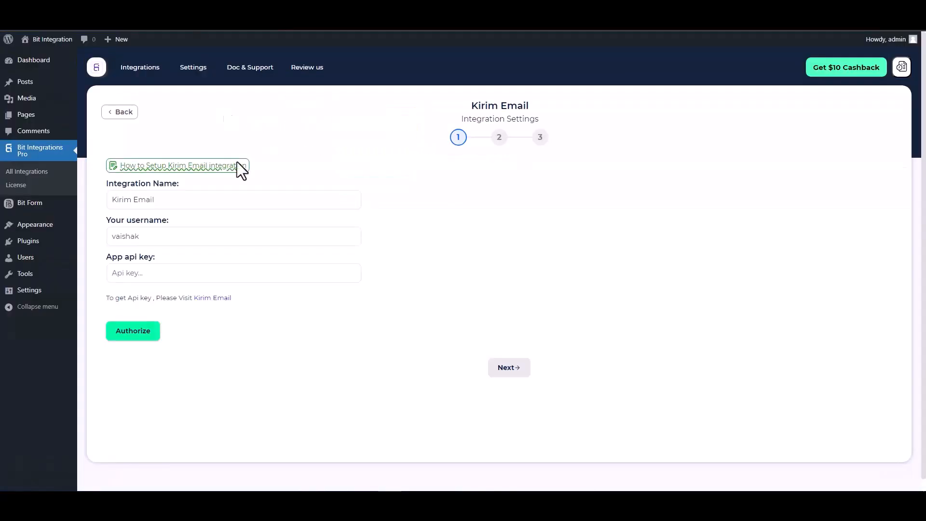
- Paste the API token as App api key, replace the username with the account's, and authorize
left_click(155, 269)
key("ctrl+v")
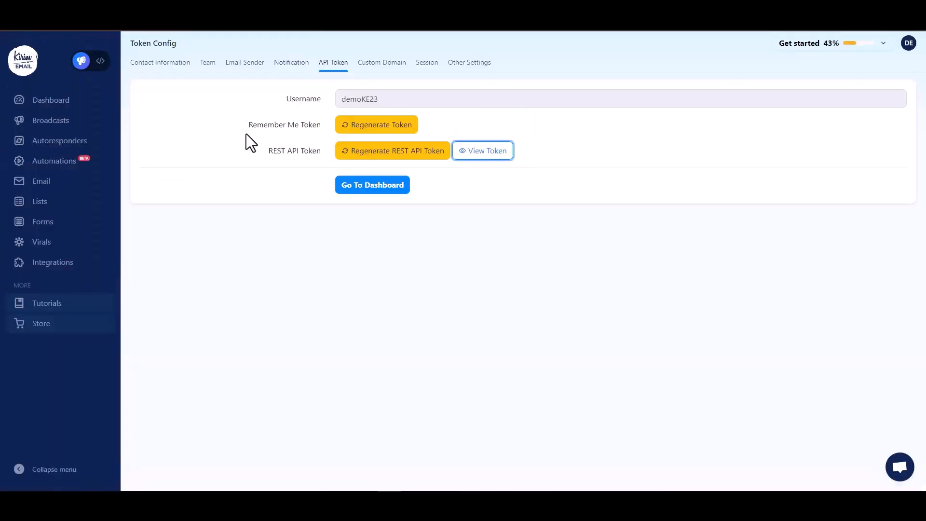
double_click(362, 98)
key("ctrl+c")
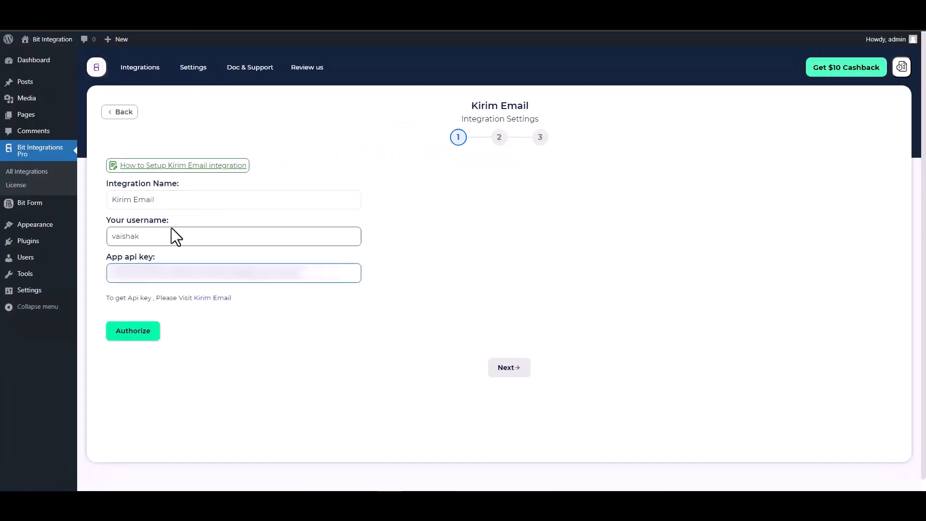
double_click(163, 236)
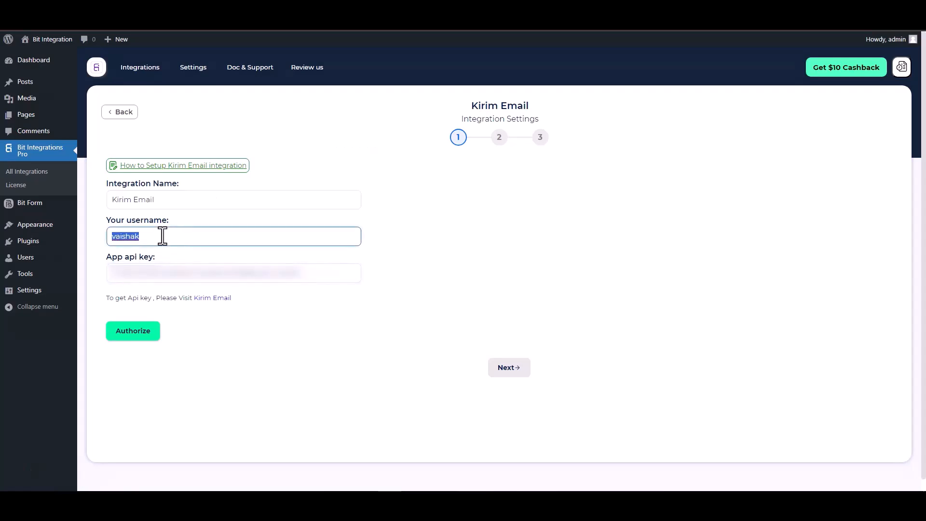
key("ctrl+v")
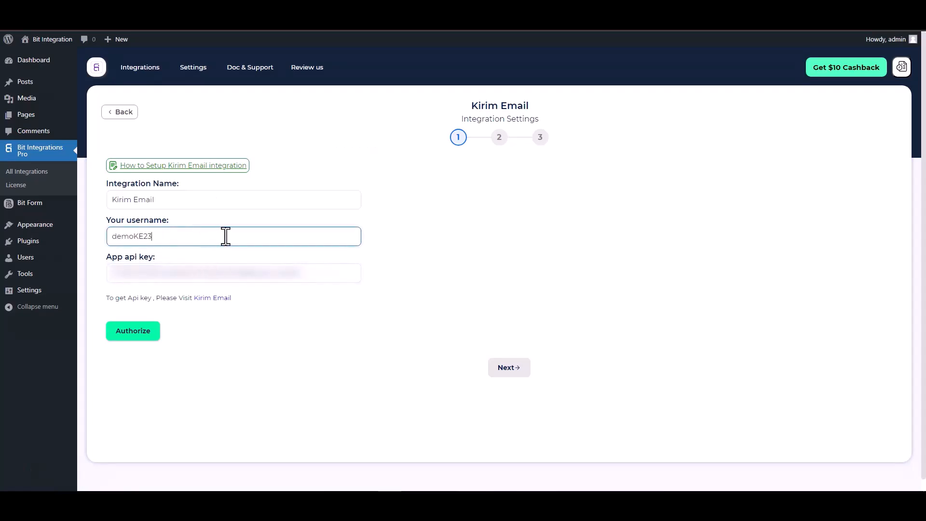
left_click(136, 338)
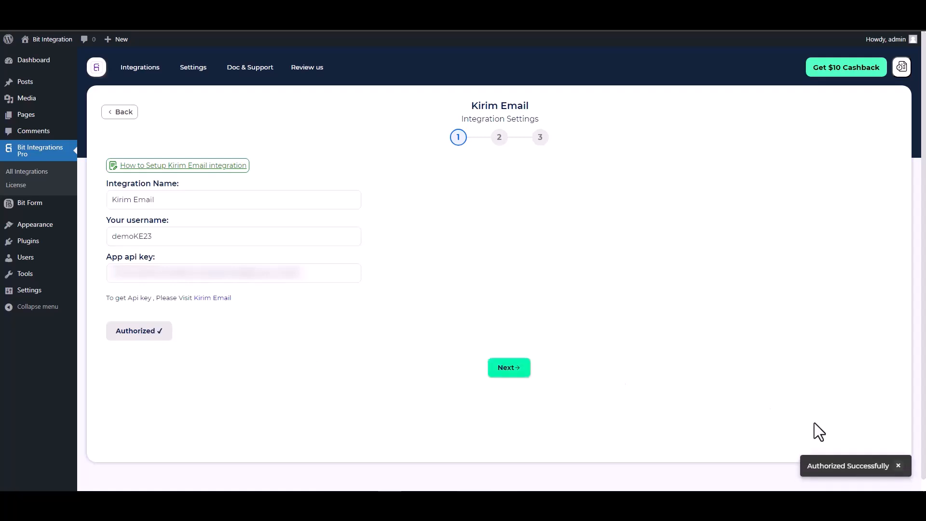
- Set the Kirim Email action to Add Subscriber on the Bit Integrations list
left_click(509, 368)
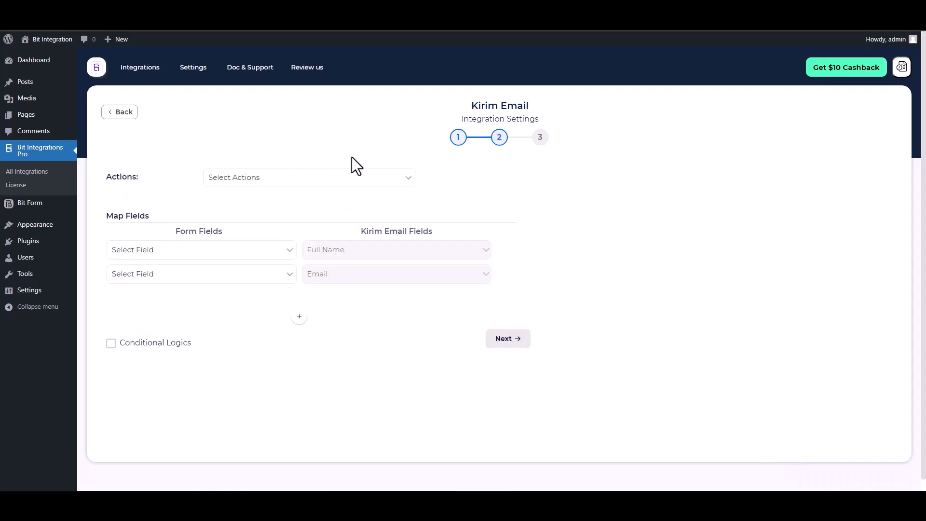
left_click(332, 179)
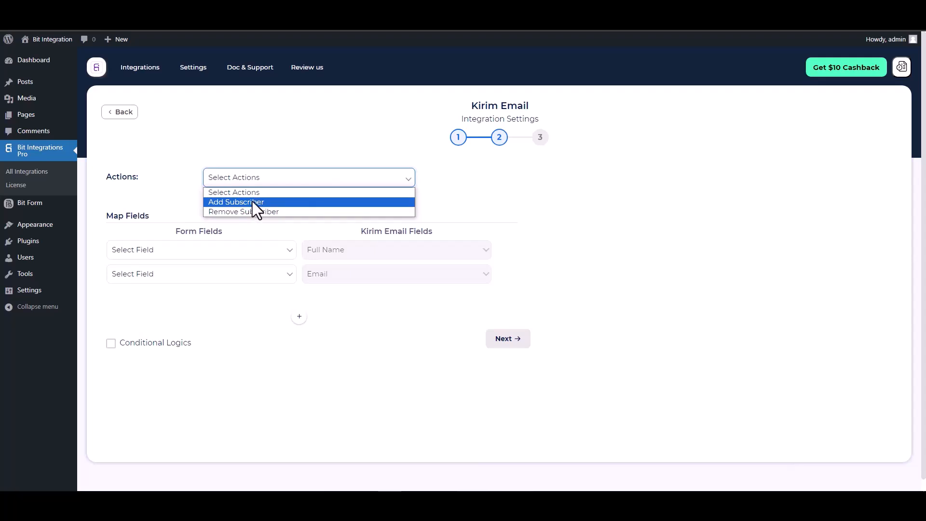
left_click(252, 202)
left_click(290, 215)
left_click(259, 235)
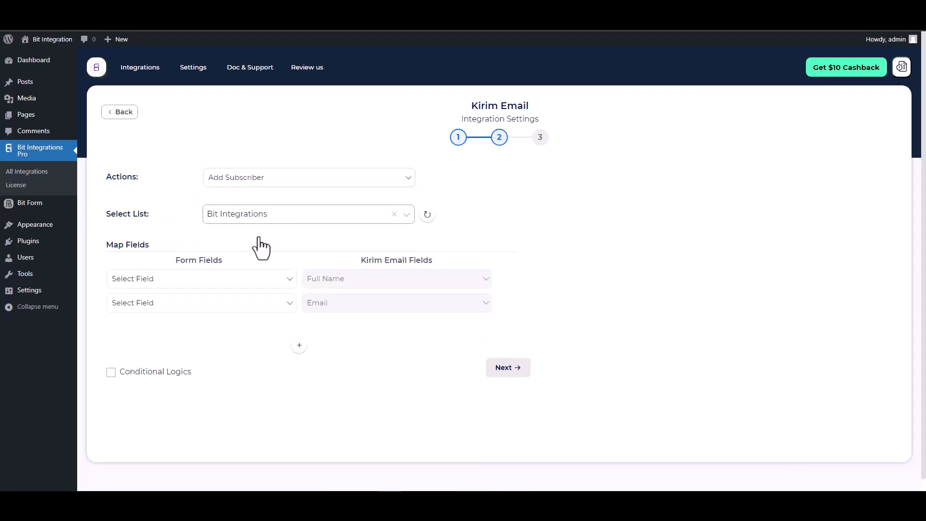
- Map the form's Name field to Full Name and Email field to Email
left_click(261, 283)
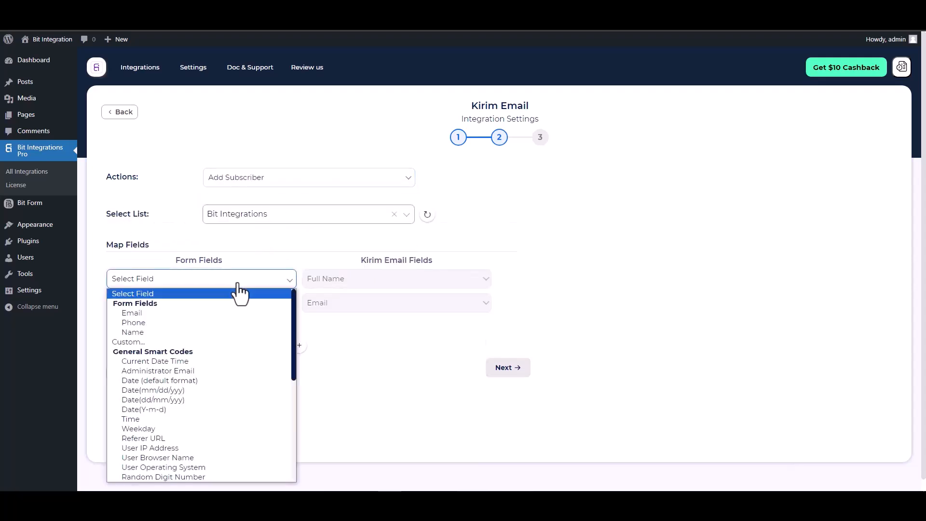
left_click(141, 331)
left_click(225, 309)
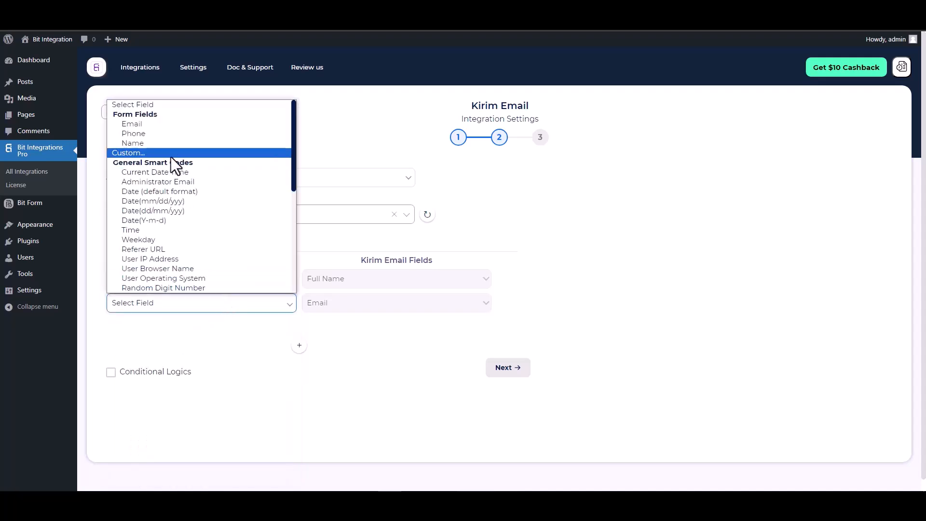
left_click(136, 133)
left_click(146, 304)
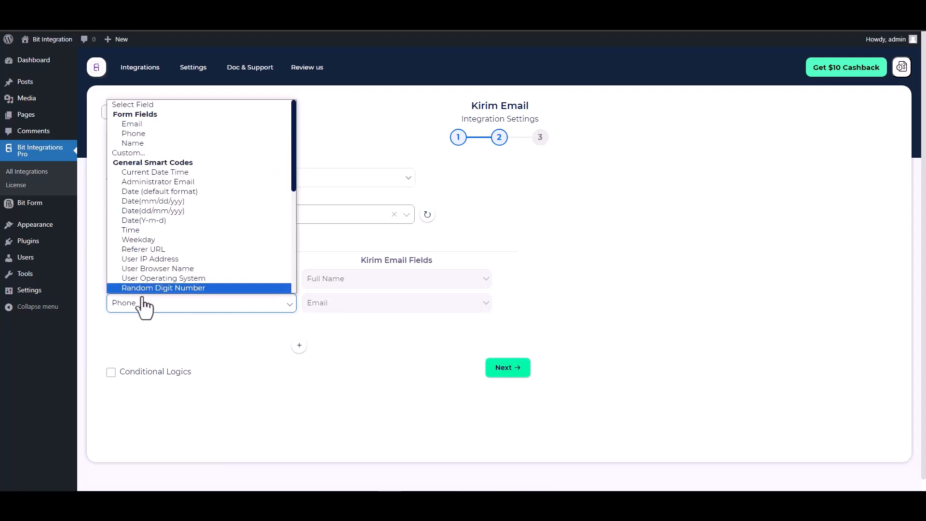
left_click(138, 121)
- Leave conditional logic off, then finish and save the integration
scroll(560, 256, "down", 1)
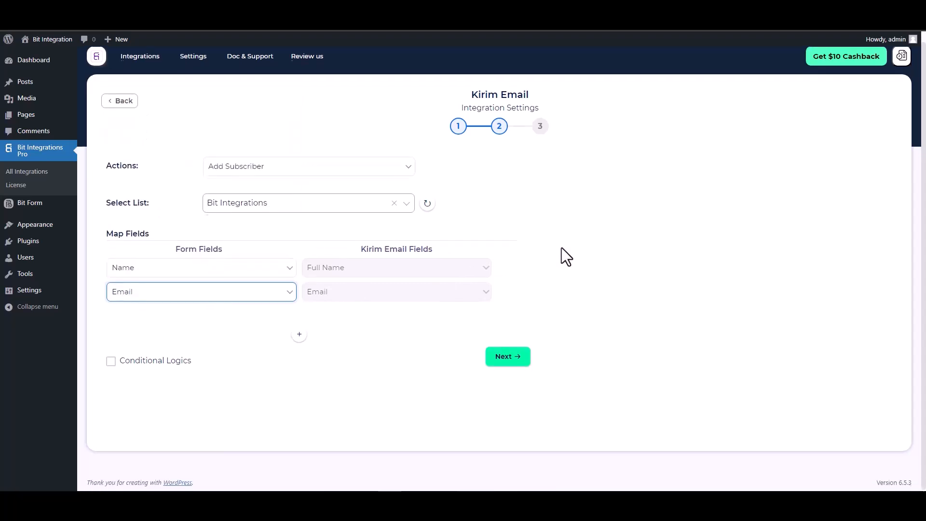
left_click(170, 357)
scroll(212, 342, "down", 1)
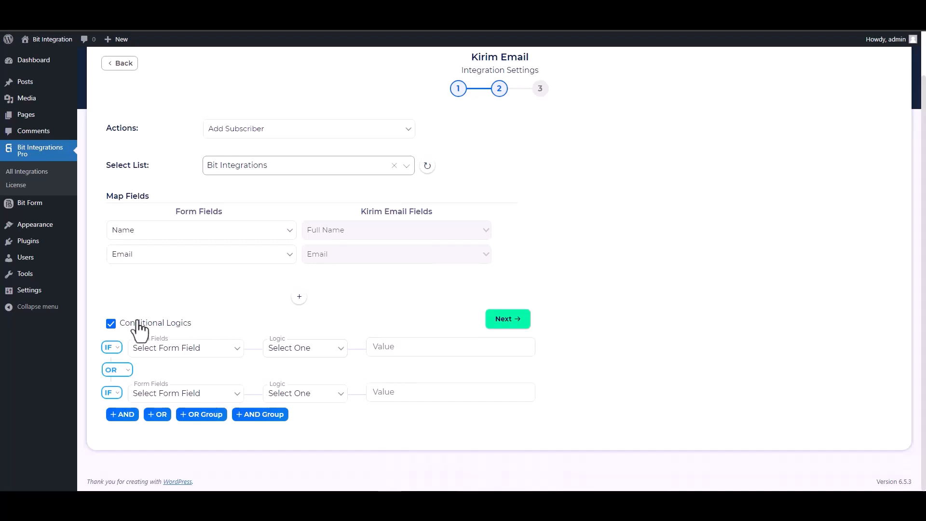
left_click(111, 323)
left_click(501, 359)
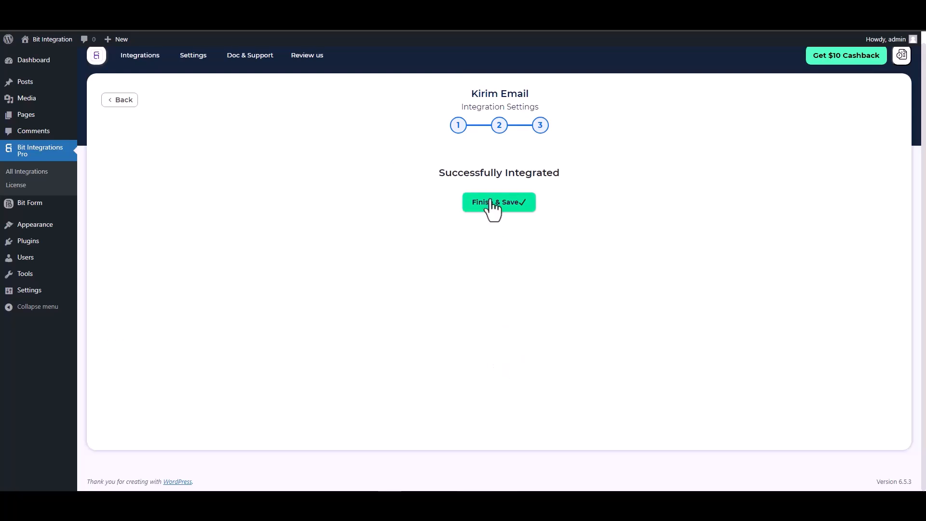
left_click(490, 200)
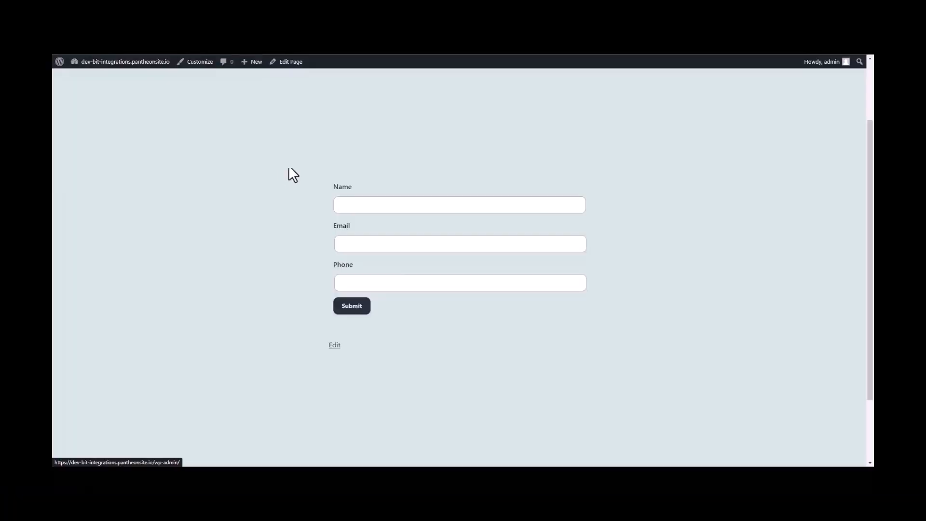
- Enter 'Bit Integrations' as Name, an e-mail address and a phone number, then submit the form
left_click(360, 205)
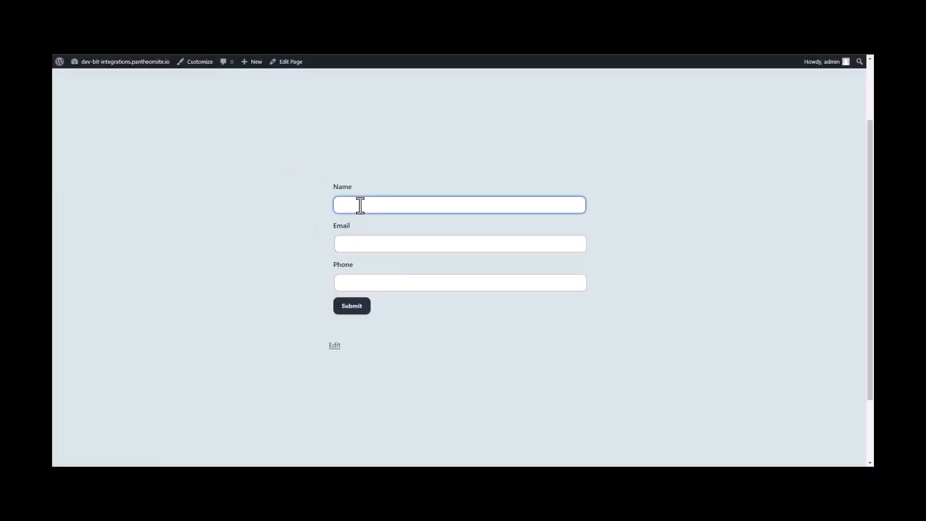
type("Bit Integrations")
left_click(352, 245)
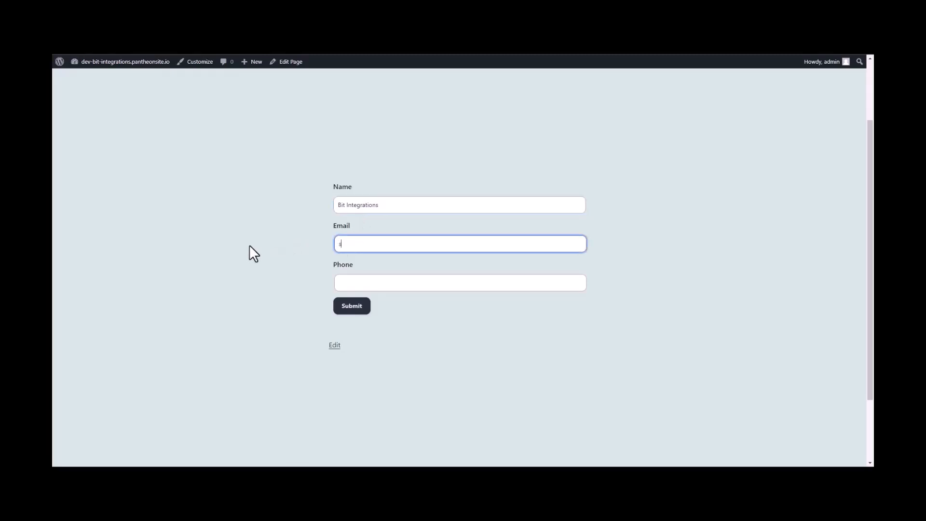
key("Tab")
type("444555")
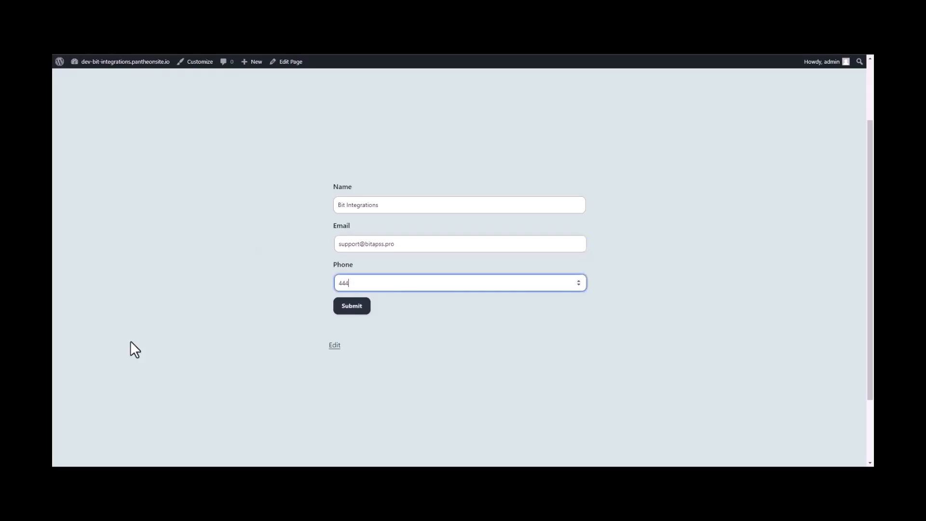
type("666")
left_click(361, 309)
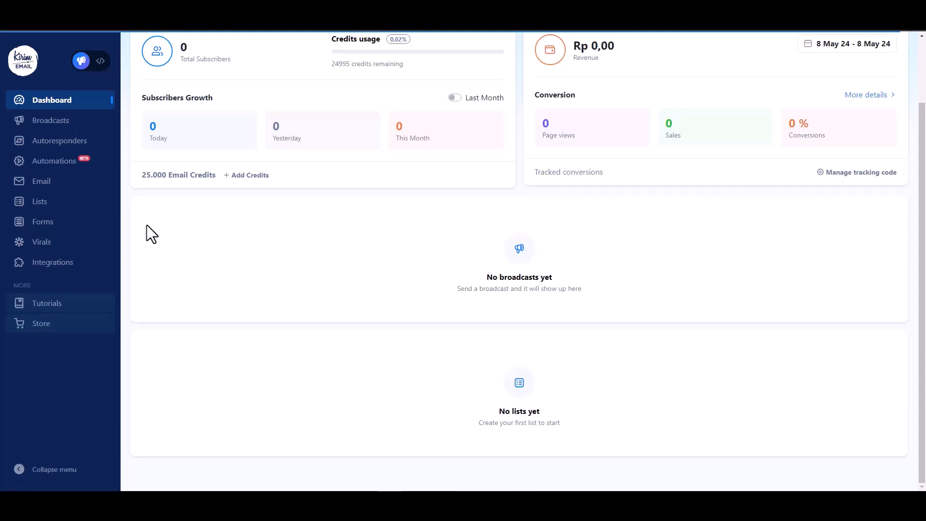
- Go to Lists and view the subscribers of the Bit Integrations list
left_click(46, 206)
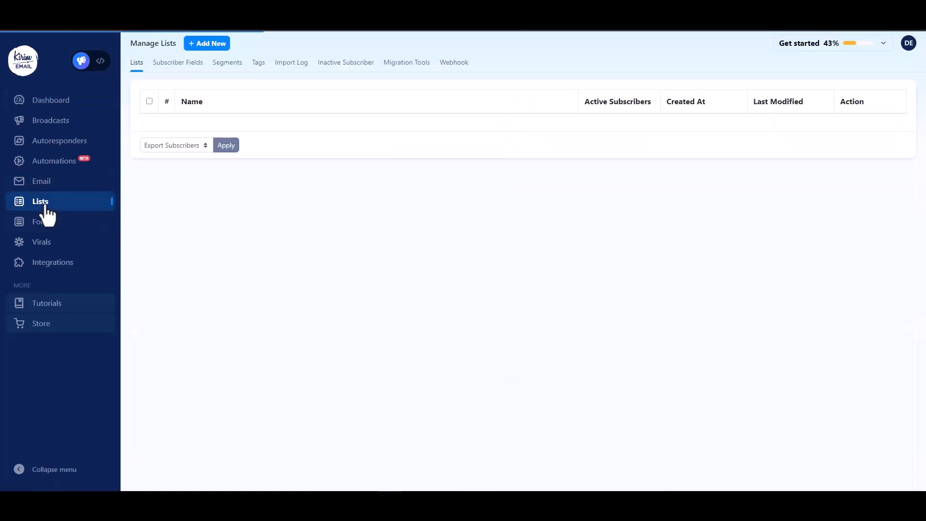
left_click(863, 153)
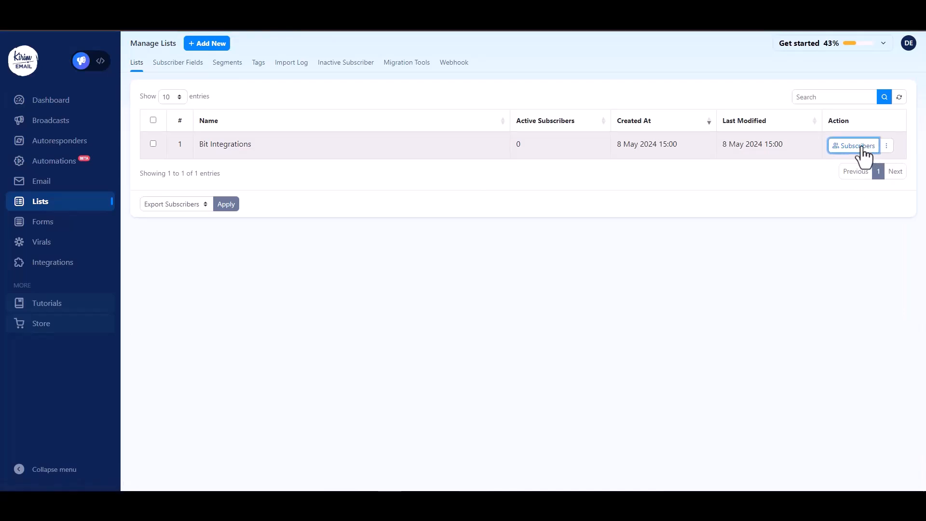